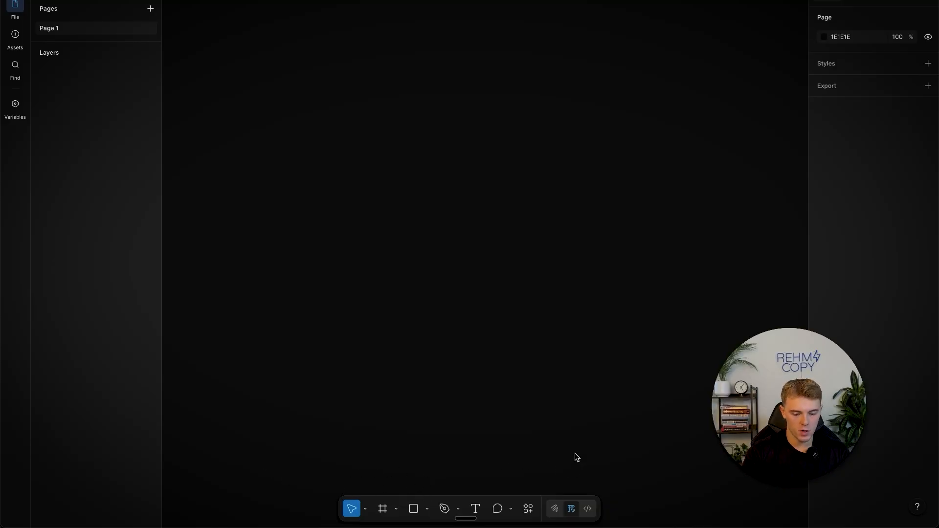
- Search the plugins for "codia" and run Codia AI Design: Screenshot to Editable Figma Design
click(528, 509)
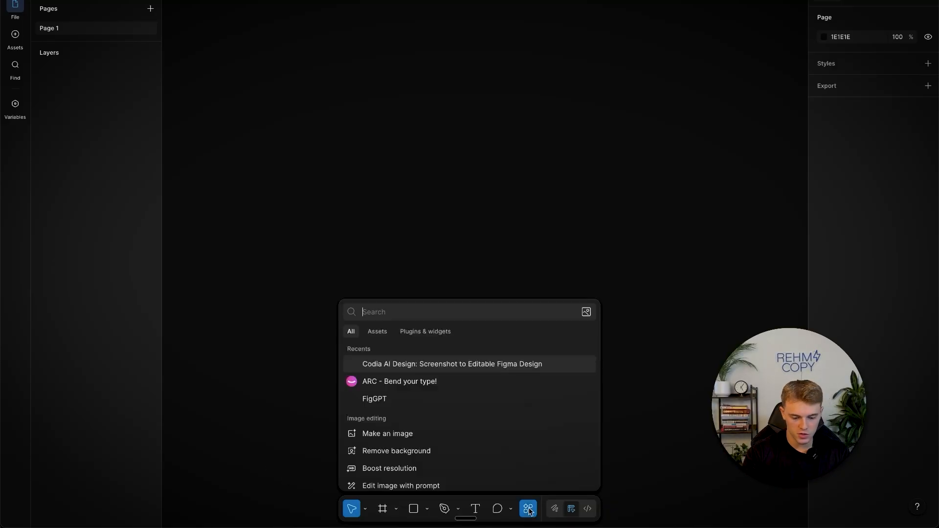
click(410, 333)
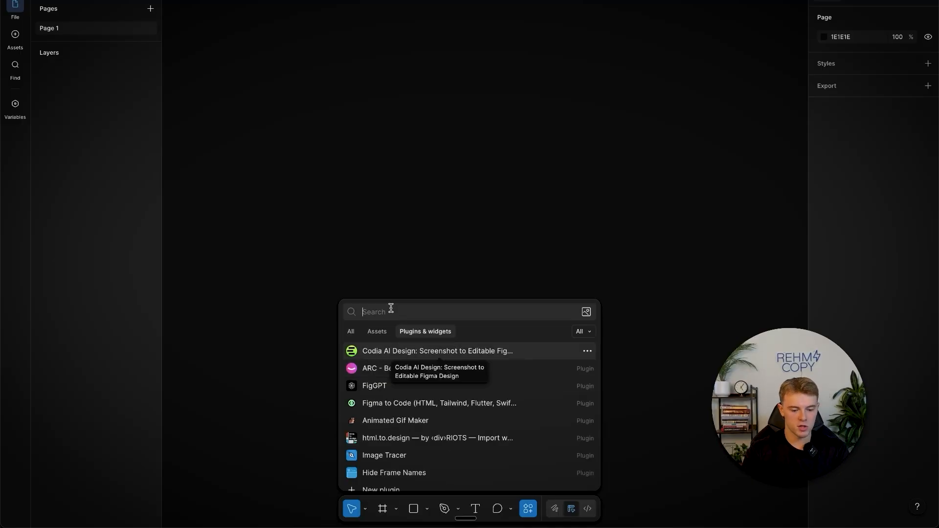
text(codia)
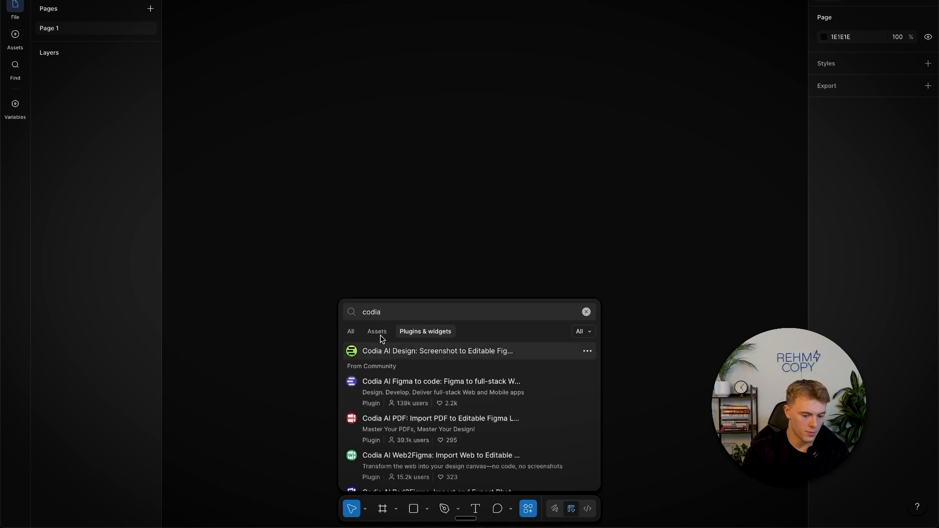
click(374, 352)
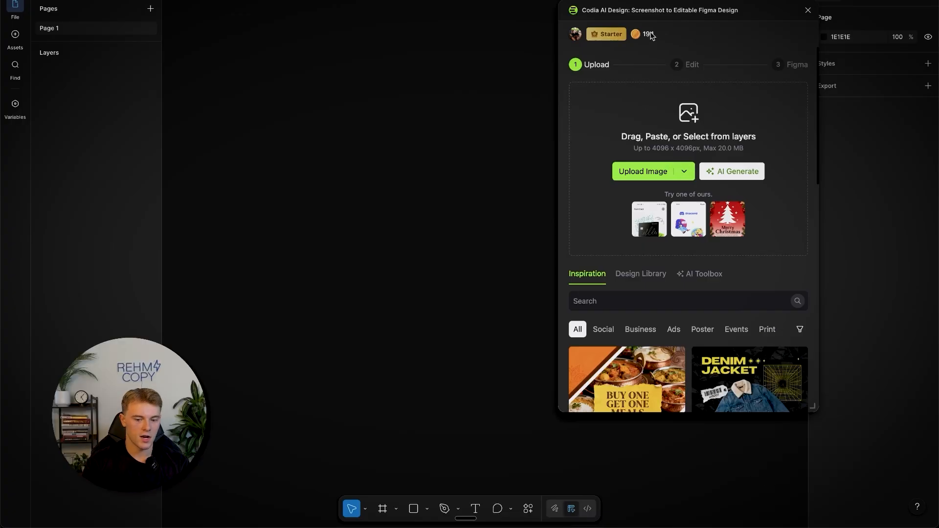
- Save the joint supplement ad image from ChatGPT and upload it to the Codia plugin in Figma
mouse_move(652, 36)
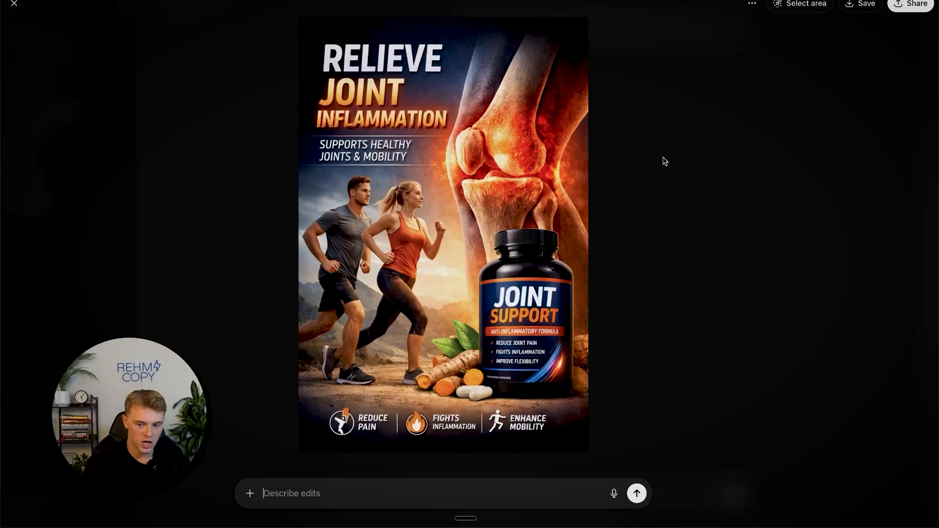
click(874, 6)
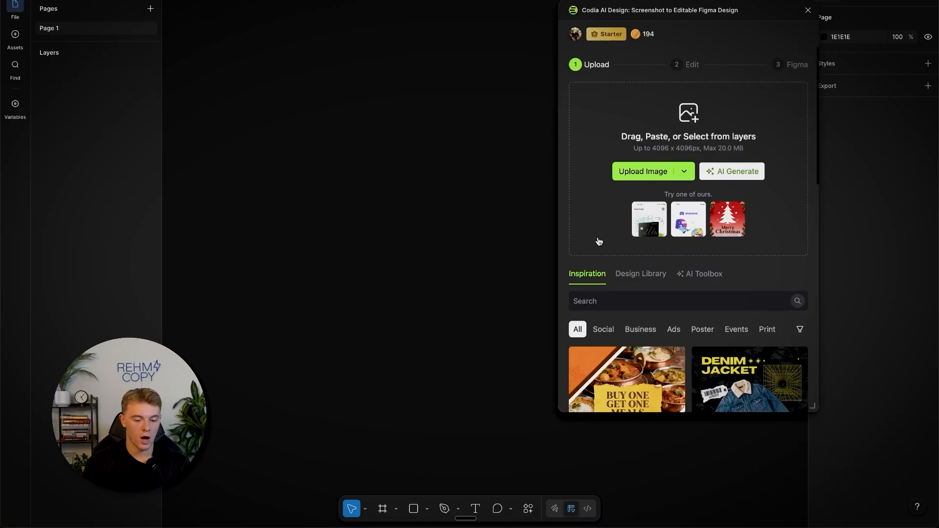
drag(754, 503, 650, 115)
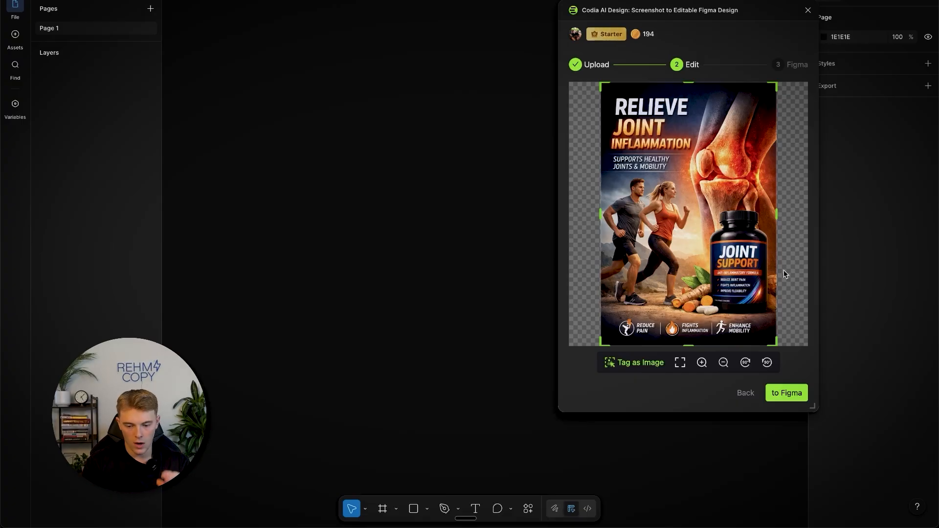
- Convert the uploaded ad into an editable Figma design and close the plugin window
click(788, 392)
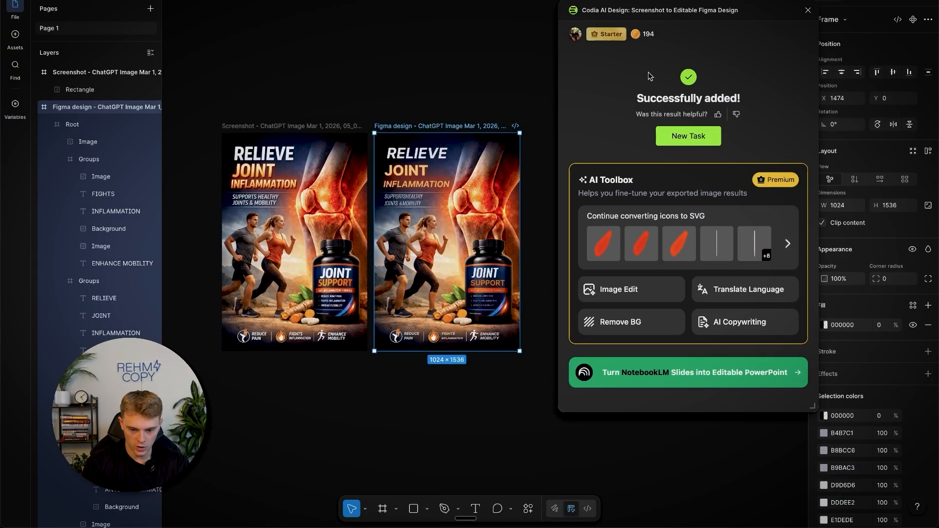
double_click(651, 99)
drag(650, 100, 769, 101)
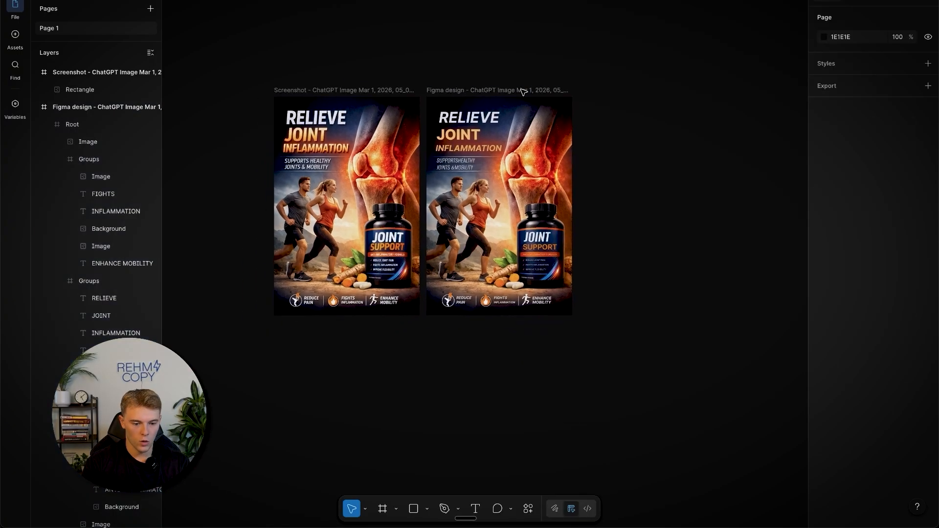
- Compare the headline and subheading of the original screenshot frame with those of the converted Figma design
click(345, 92)
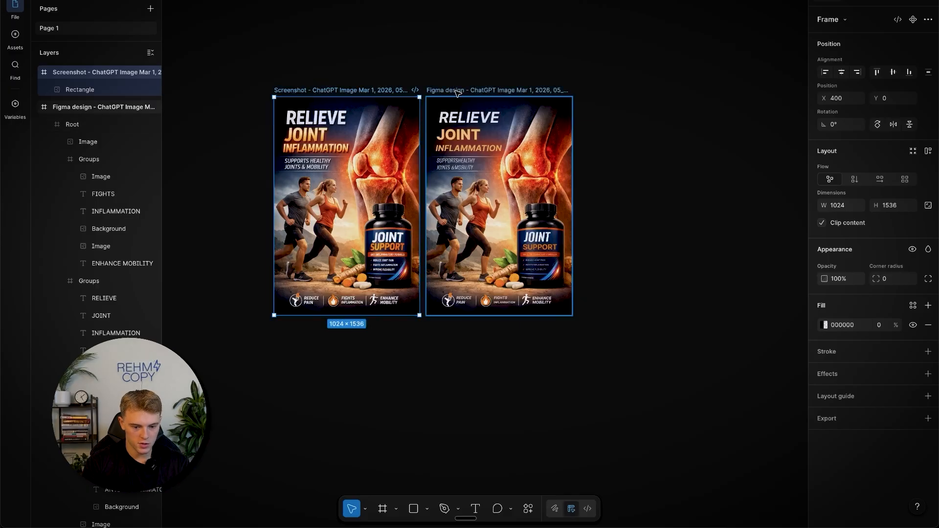
click(465, 158)
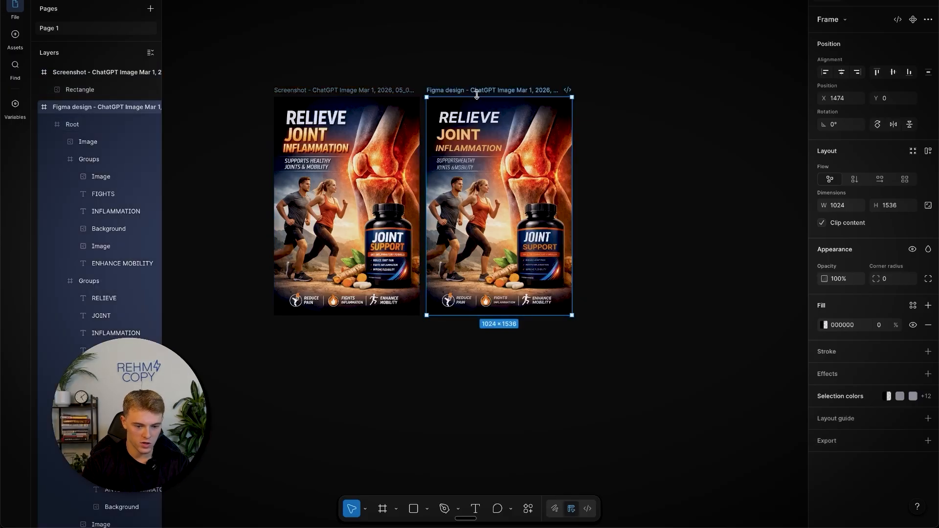
click(466, 69)
scroll(427, 146, up, 5)
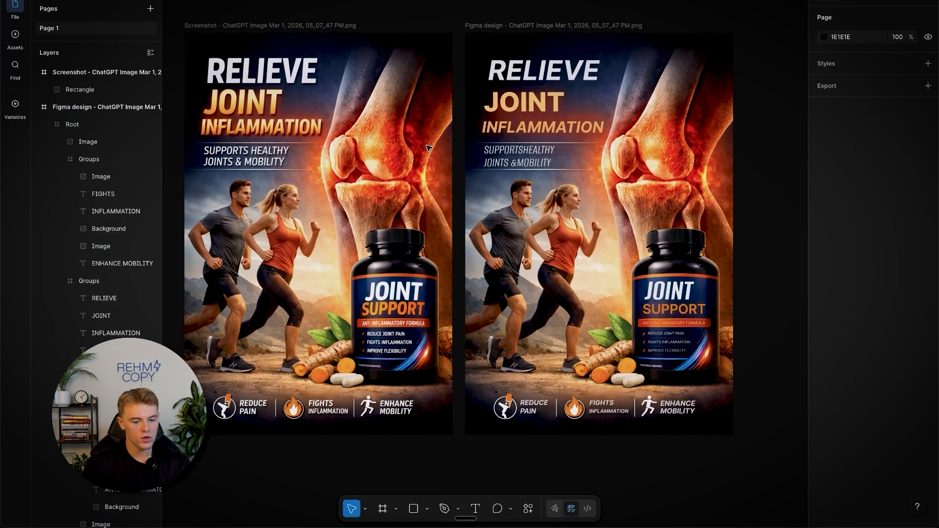
scroll(428, 148, down, 2)
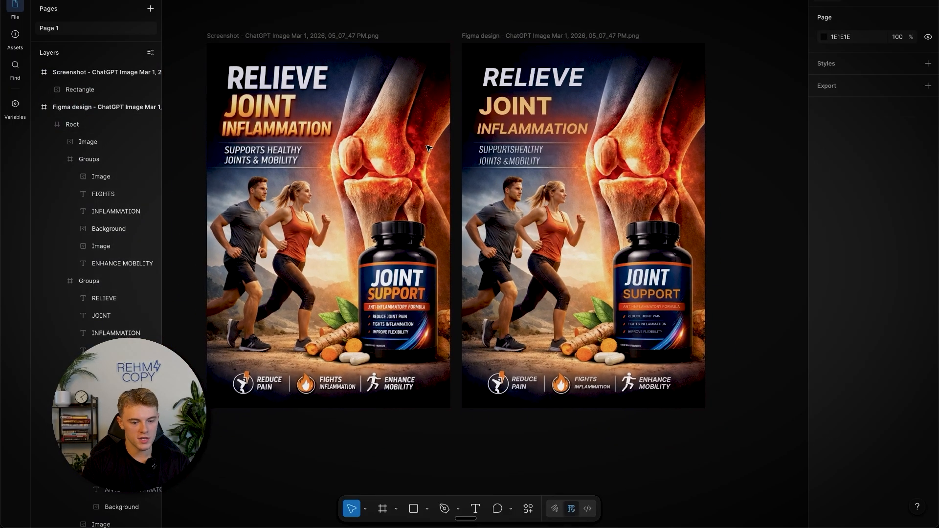
click(426, 233)
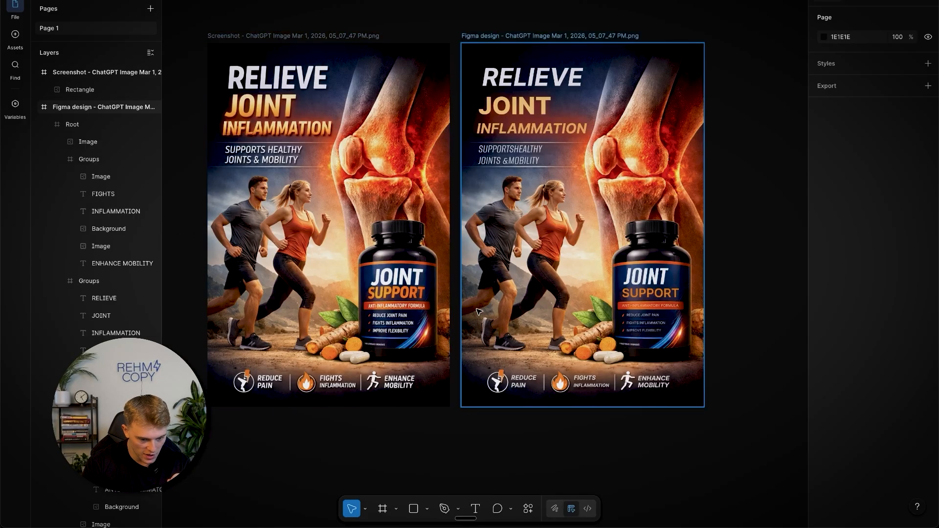
scroll(289, 111, up, 5)
scroll(287, 111, up, 3)
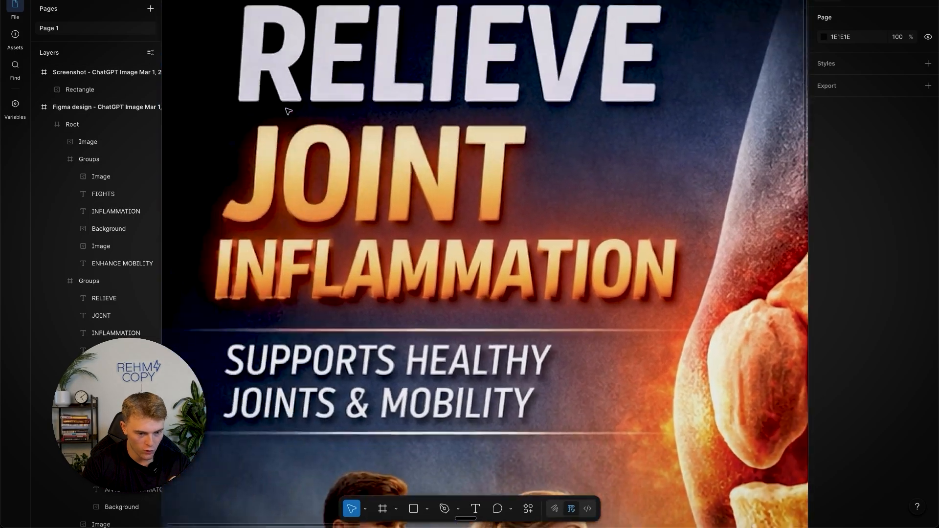
scroll(288, 110, right, 10)
scroll(300, 167, down, 1)
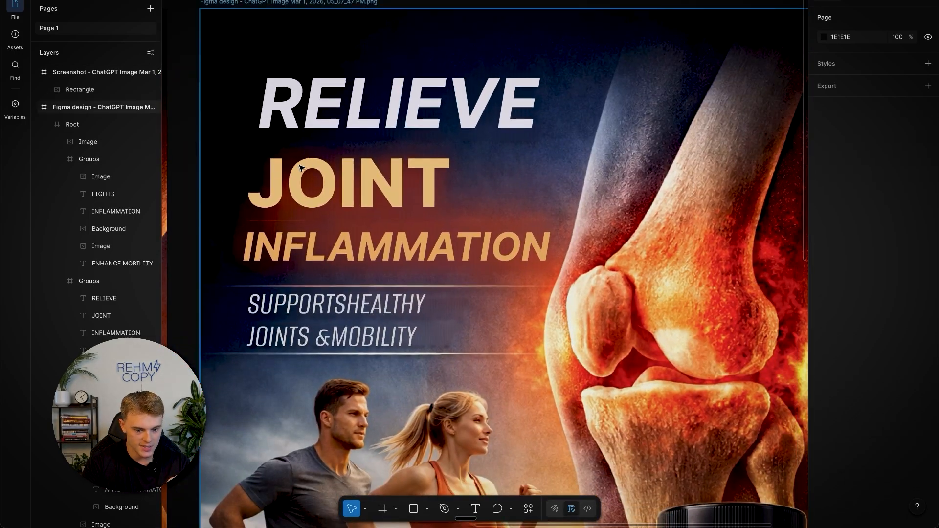
scroll(348, 183, right, 10)
scroll(348, 184, up, 4)
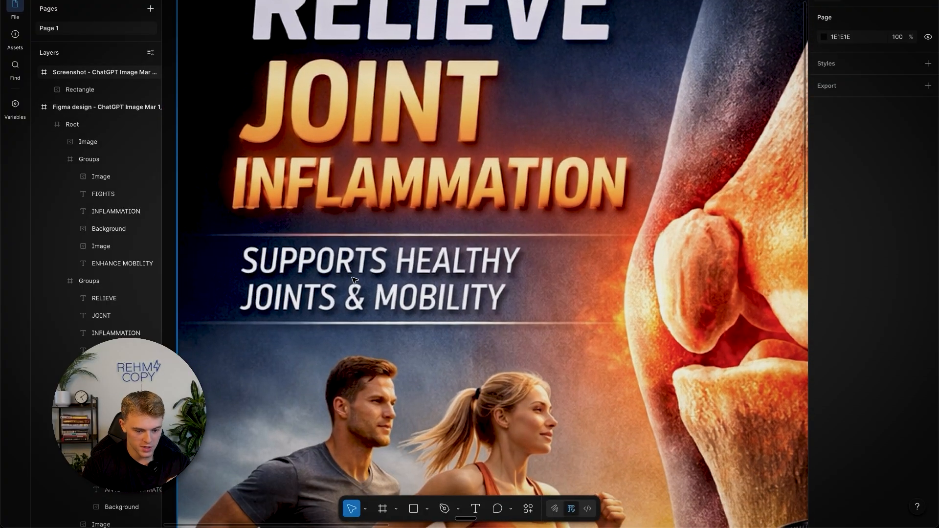
scroll(385, 253, right, 10)
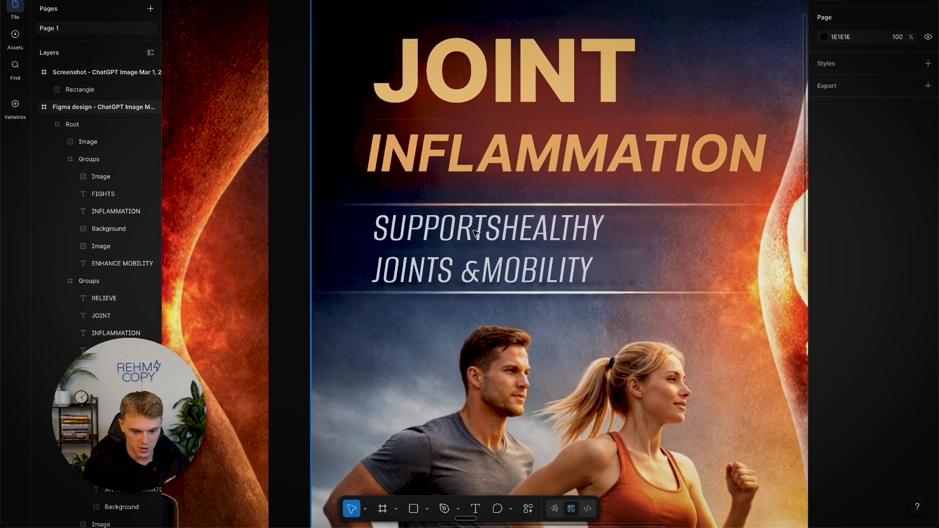
- Compare the bottle label and the benefit icons along the ad's lower edge in the original and converted designs
scroll(504, 228, down, 10)
scroll(503, 228, left, 4)
scroll(506, 231, left, 3)
scroll(506, 230, down, 1)
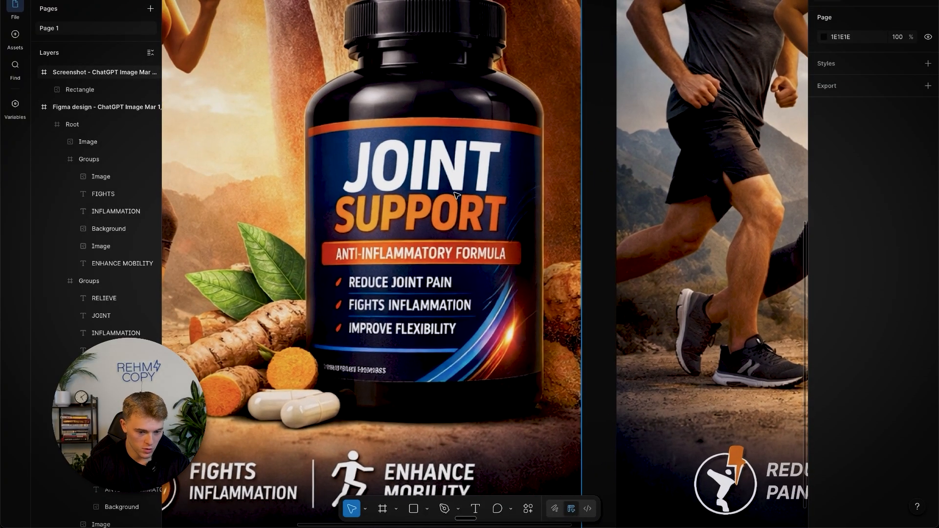
scroll(457, 196, down, 2)
scroll(457, 195, right, 10)
scroll(457, 196, left, 5)
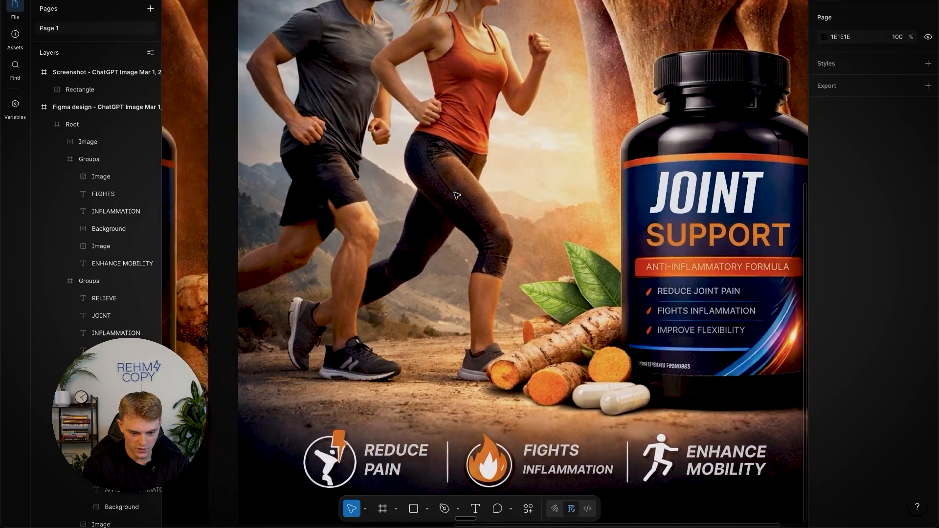
scroll(456, 195, right, 6)
scroll(456, 195, left, 4)
scroll(457, 196, right, 6)
scroll(638, 196, down, 3)
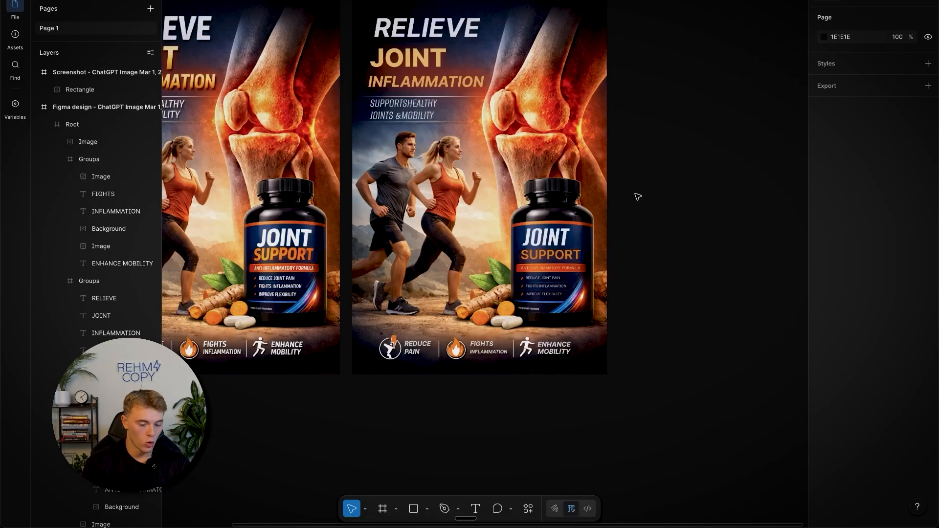
scroll(624, 193, left, 3)
scroll(624, 193, up, 2)
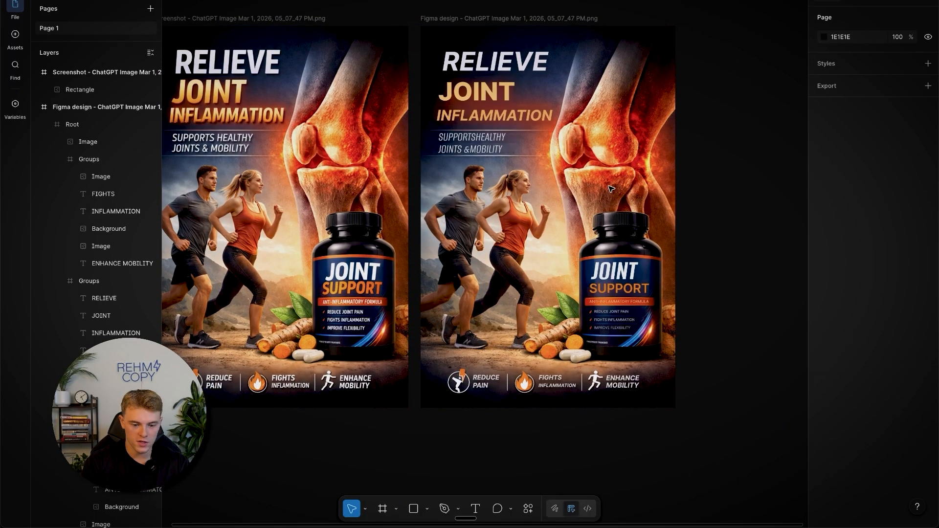
- Add the missing space in the converted design's subheading so its first line reads SUPPORTS HEALTHY
click(476, 141)
double_click(476, 141)
scroll(478, 142, up, 1)
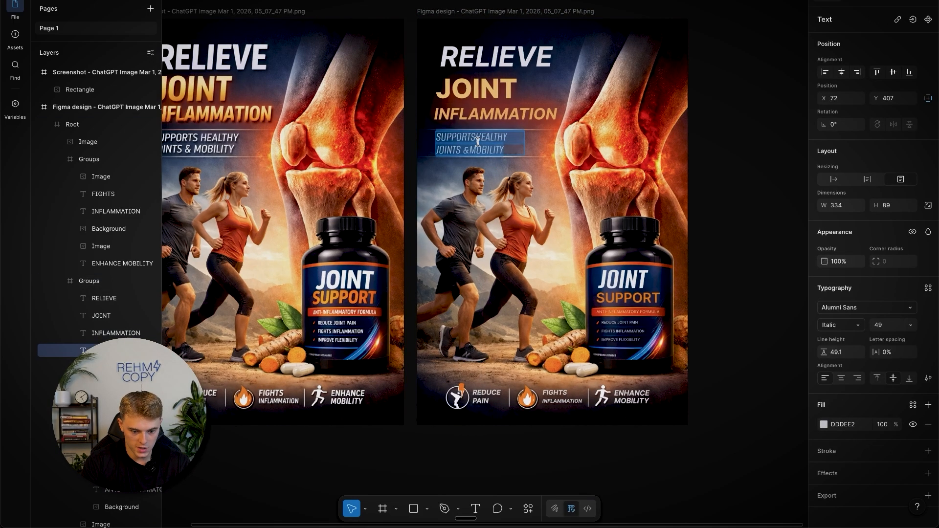
scroll(478, 142, up, 5)
click(473, 132)
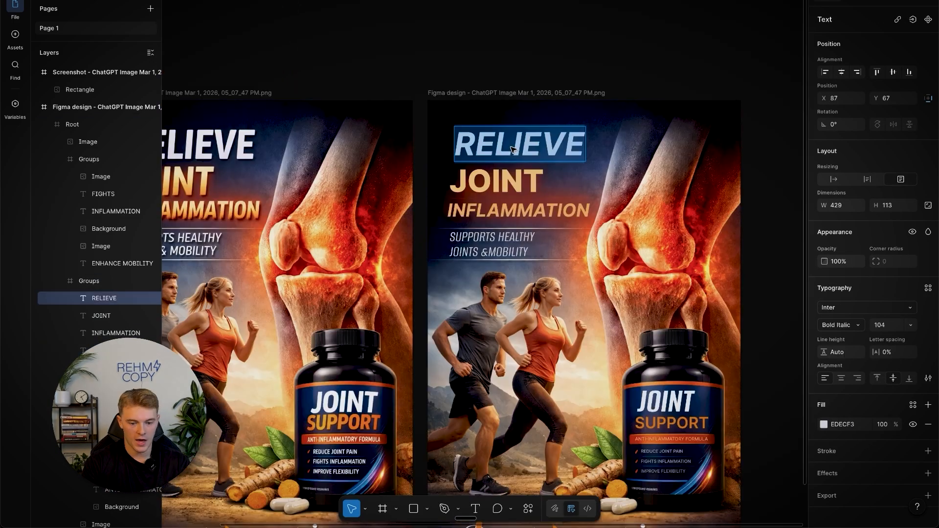
- Try the text WHATEVER I WANT in the RELIEVE headline, and set the headline back to RELIEVE
text(WHATEVER I WANT)
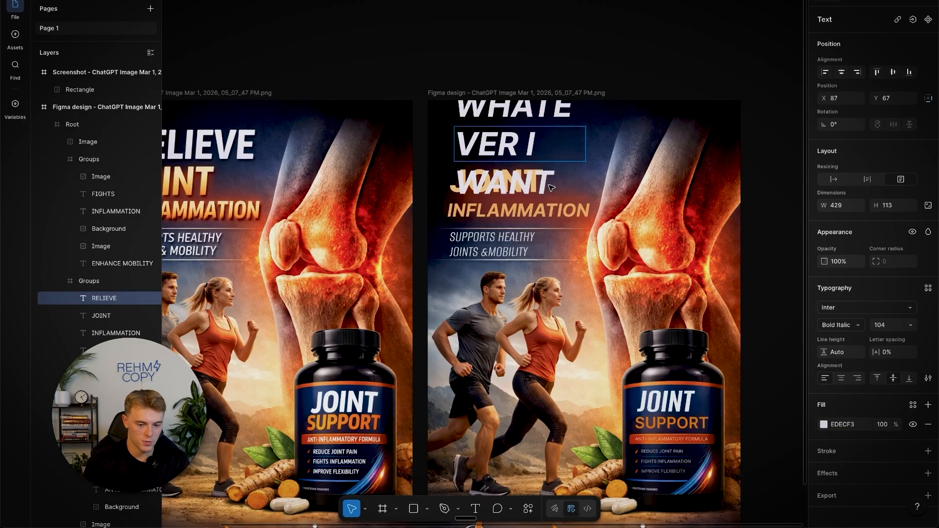
click(520, 148)
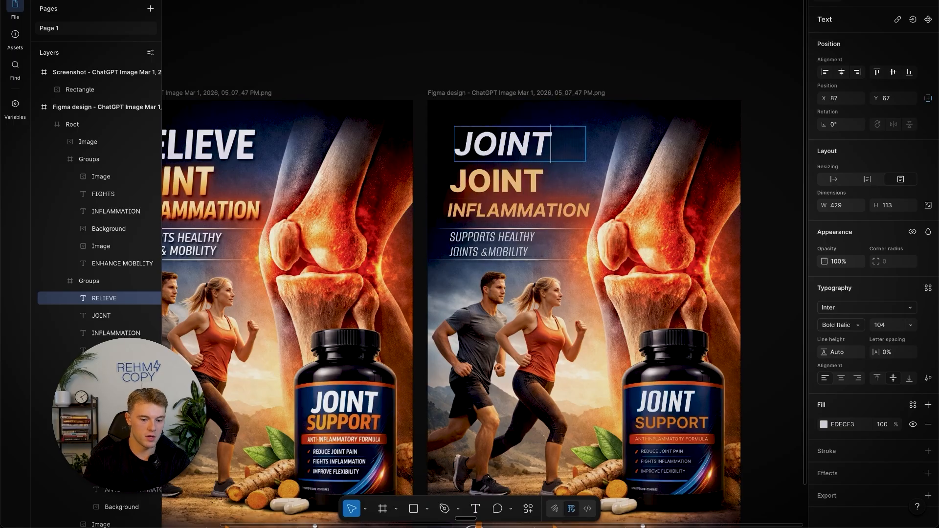
key(BackSpace)
key(BackSpace)
key(BackSpace)
key(BackSpace)
key(BackSpace)
text(RELIEVE)
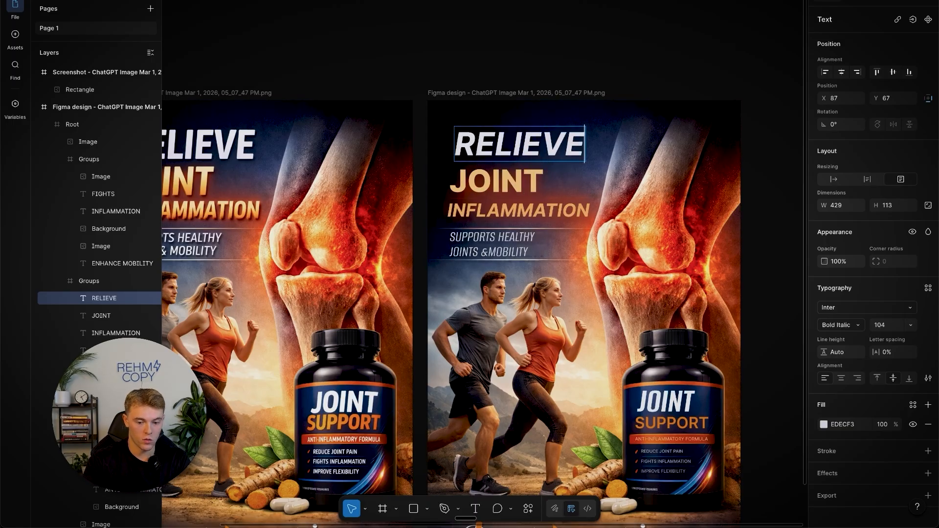
- Replace the JOINT line with FREE and the INFLAMMATION line with EXAMPLE - TEST, widened to fit one line
key(Escape)
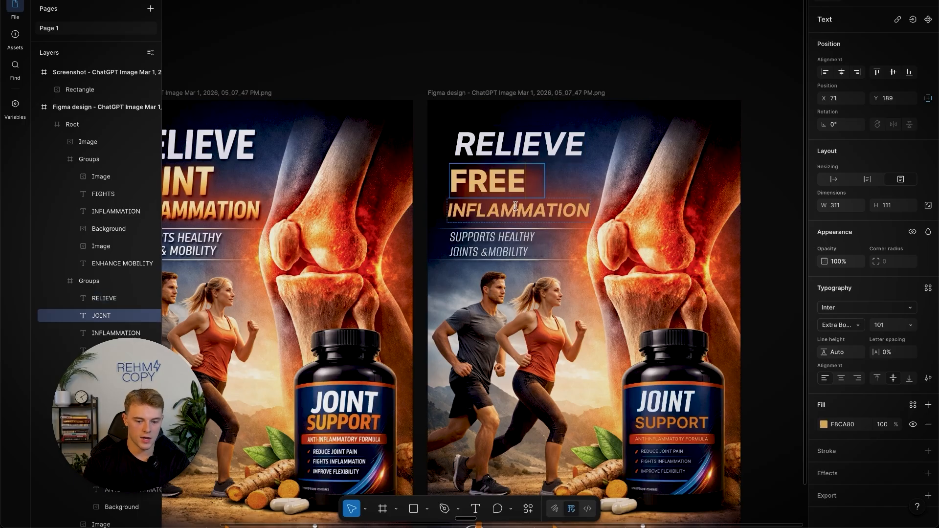
key(Tab)
key(Return)
text(EXAMPLE - TEST)
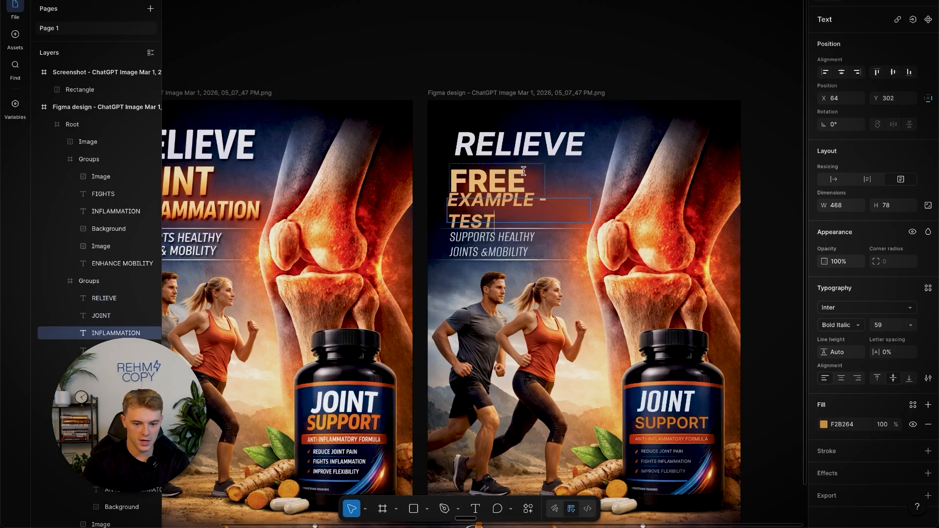
key(Escape)
drag(592, 210, 607, 230)
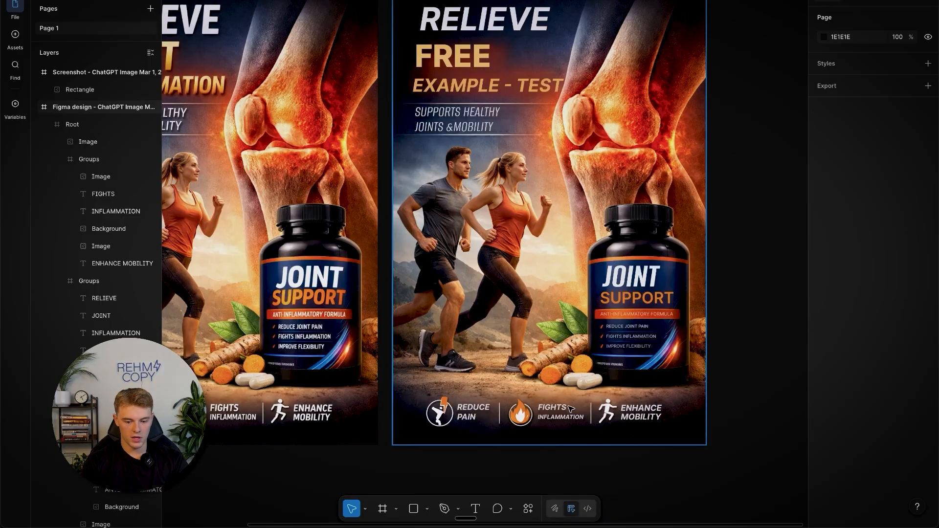
- Move the icon image beside REDUCE PAIN slightly up and left, to about X 107, Y 1371
click(444, 408)
double_click(444, 409)
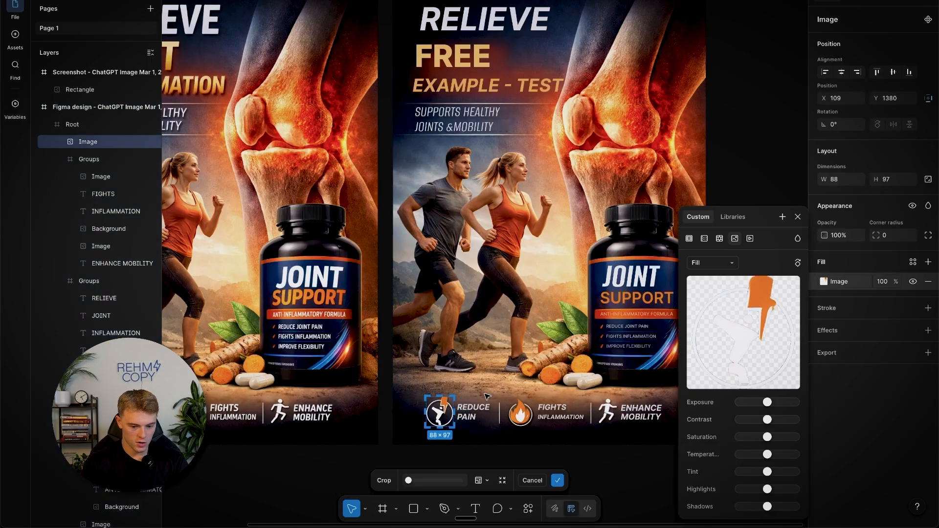
scroll(486, 388, down, 2)
key(Return)
mouse_move(419, 374)
mouse_down()
mouse_move(373, 327)
mouse_move(398, 342)
mouse_move(418, 374)
mouse_up()
scroll(458, 373, up, 5)
- Replace the REDUCE PAIN caption with STRENGTHENS XYZABC in smaller text and select the icon beside it
click(448, 368)
double_click(447, 367)
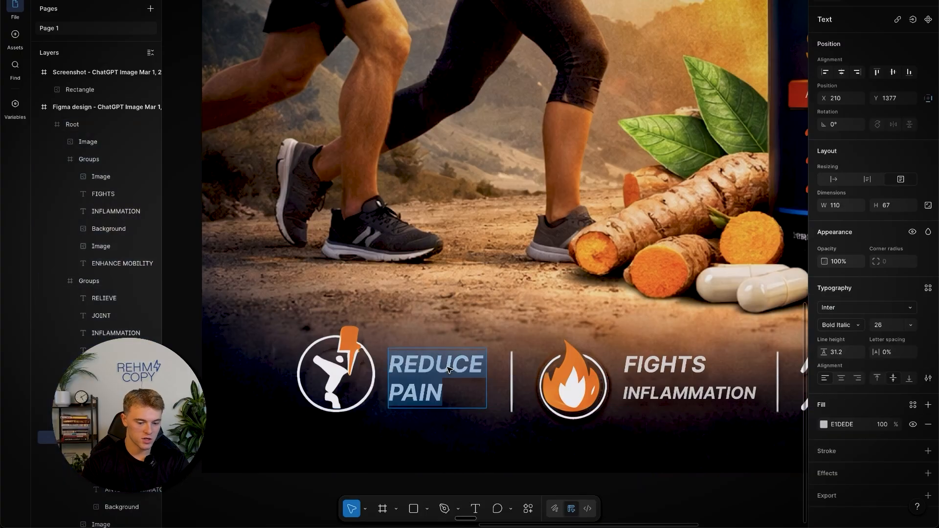
double_click(447, 367)
drag(448, 366, 439, 392)
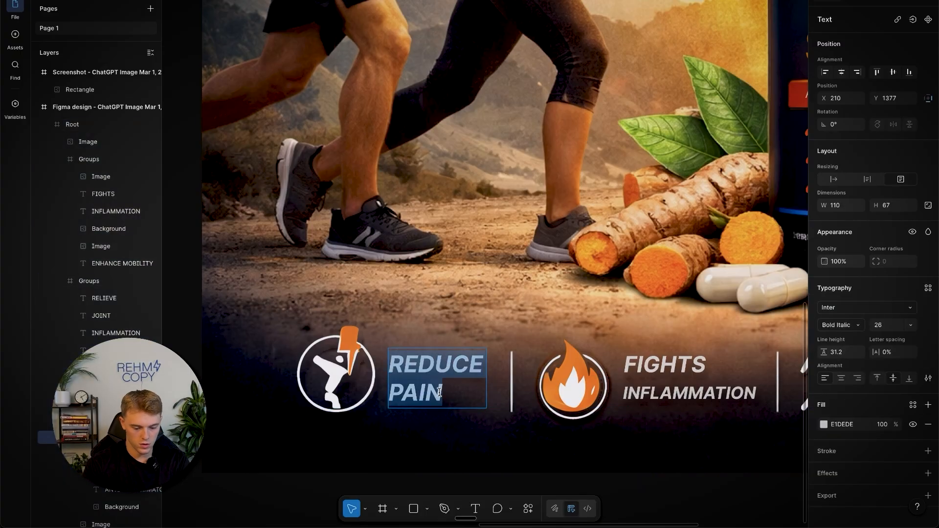
text(STRENGTHENS)
key(Escape)
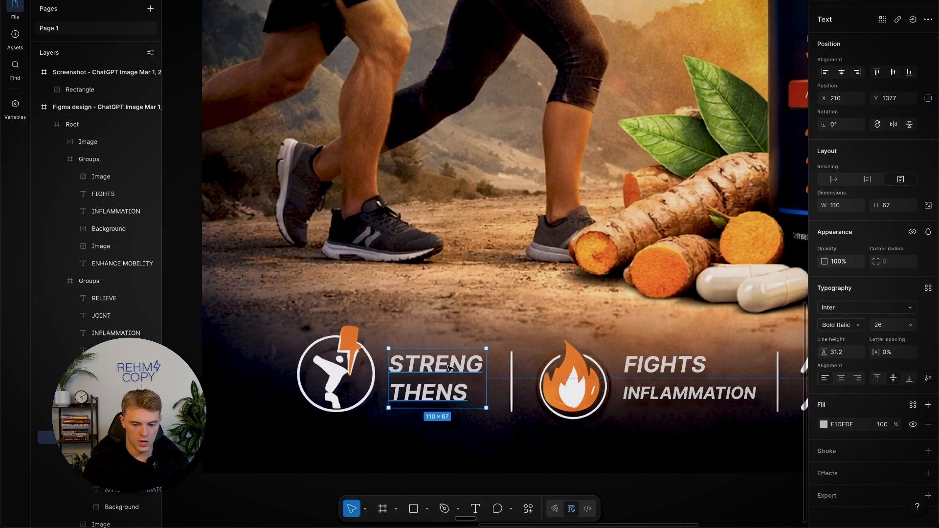
click(338, 373)
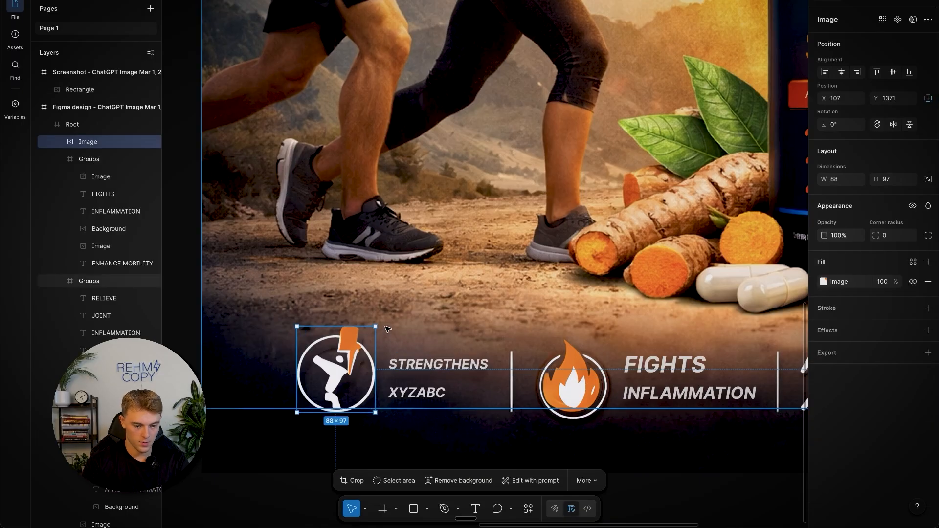
- Try enlarging the icon image beside the STRENGTHENS XYZABC caption
drag(376, 326, 503, 300)
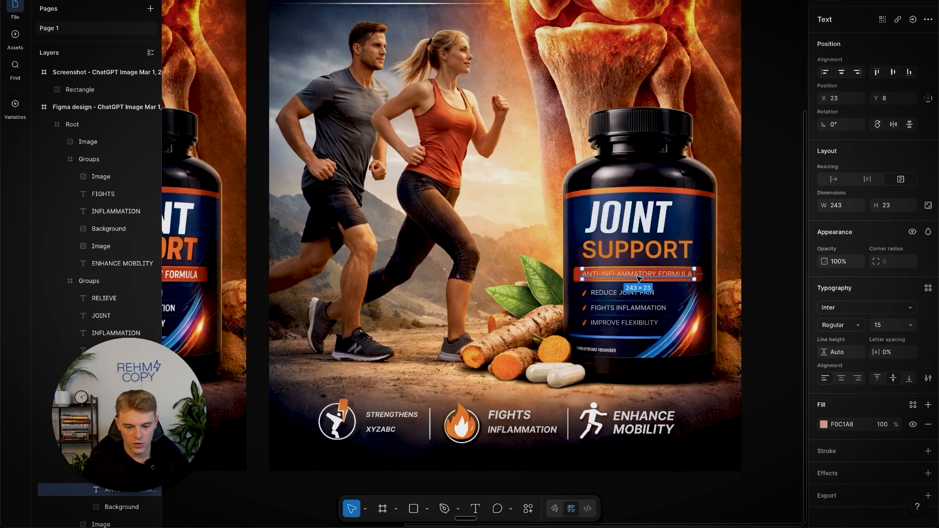
- Replace the three bullet lines on the bottle label with the placeholder texts sdofodsfndso, dsffjsdjfpd and npdnsin
click(611, 293)
double_click(611, 293)
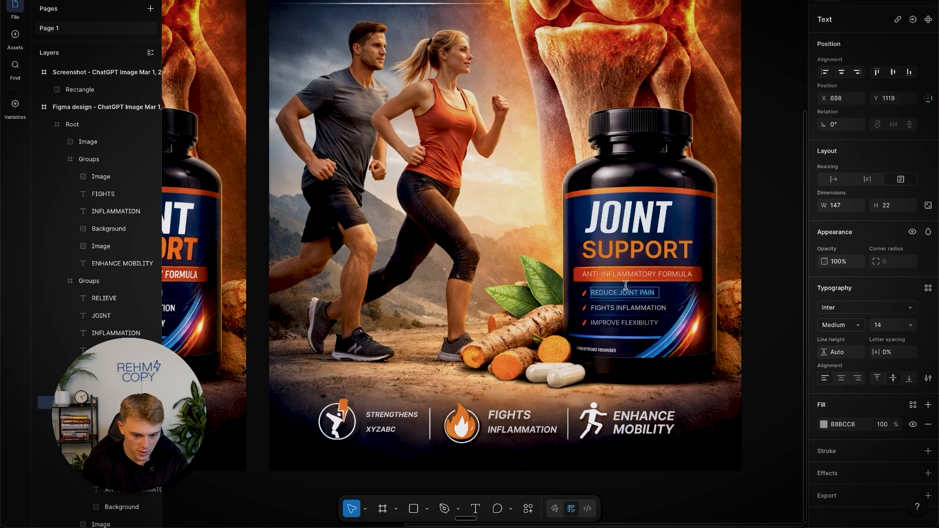
text(sdofodsfndso)
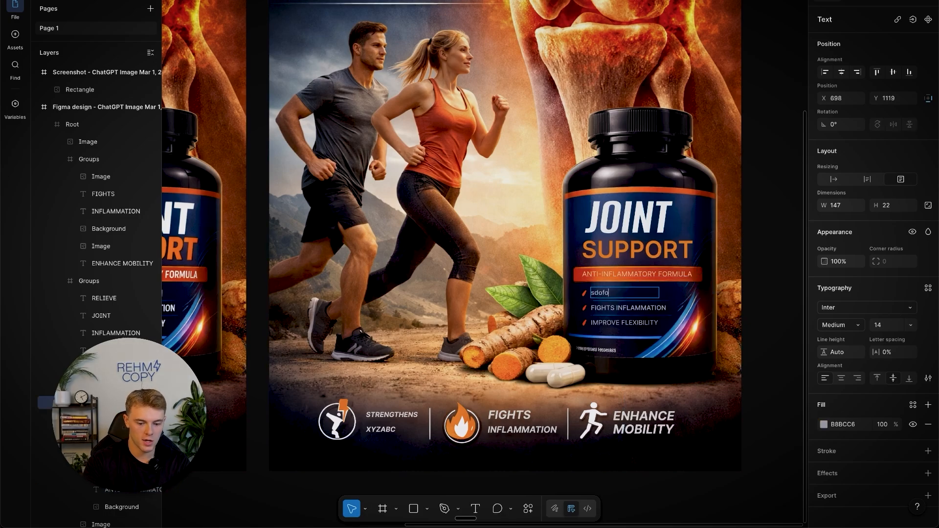
double_click(616, 307)
text(dsffjsdjfpd)
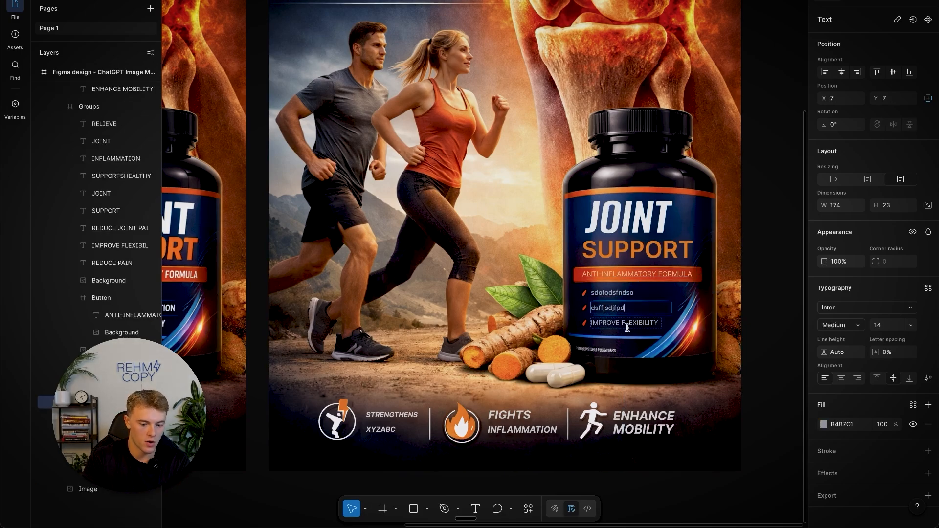
double_click(627, 323)
text(npdnsin)
- Select the red mark image beside the first bullet line on the bottle label and move it slightly right and down
click(586, 295)
double_click(586, 295)
scroll(587, 295, up, 4)
scroll(588, 294, up, 3)
click(634, 311)
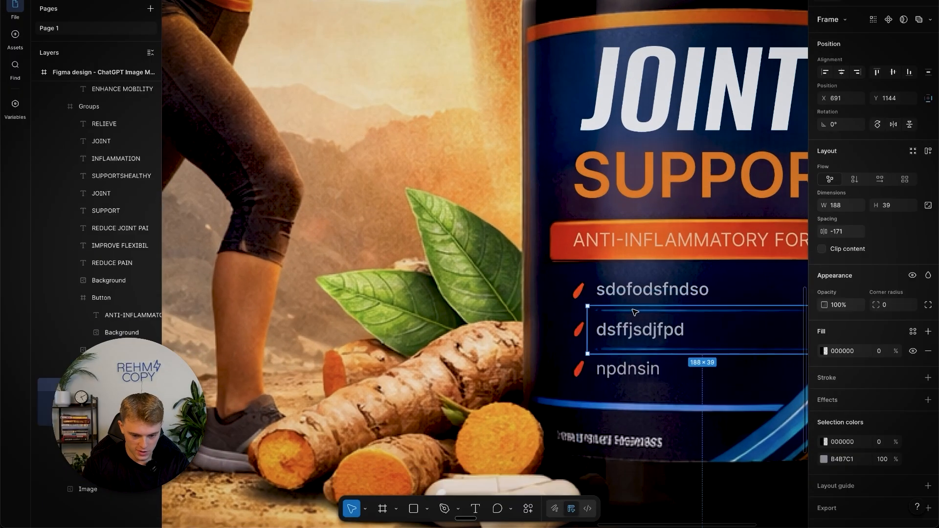
scroll(586, 301, right, 12)
scroll(587, 300, left, 6)
click(397, 236)
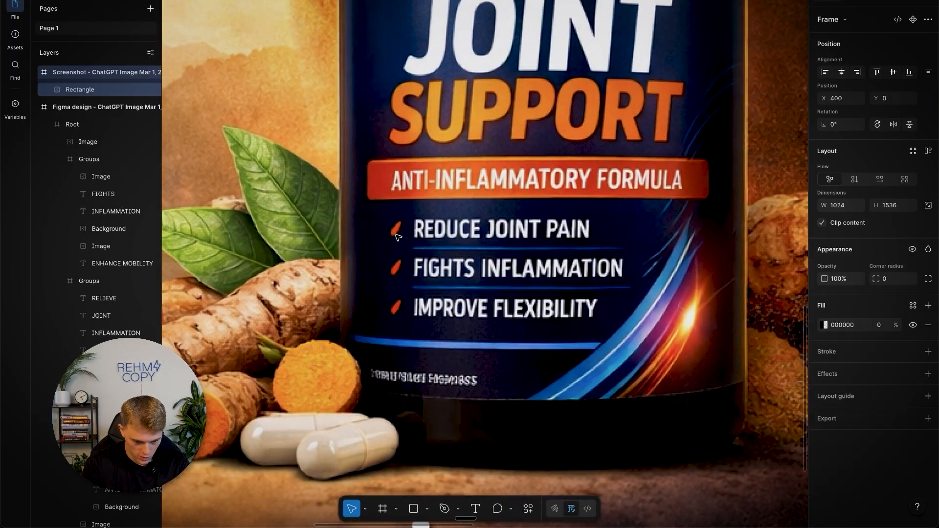
scroll(433, 237, left, 10)
scroll(437, 237, right, 8)
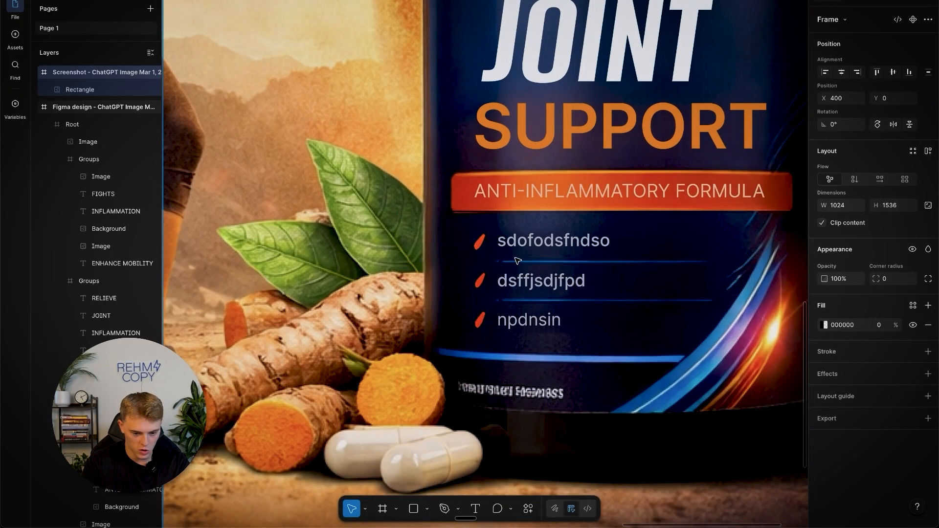
scroll(479, 264, up, 1)
double_click(469, 263)
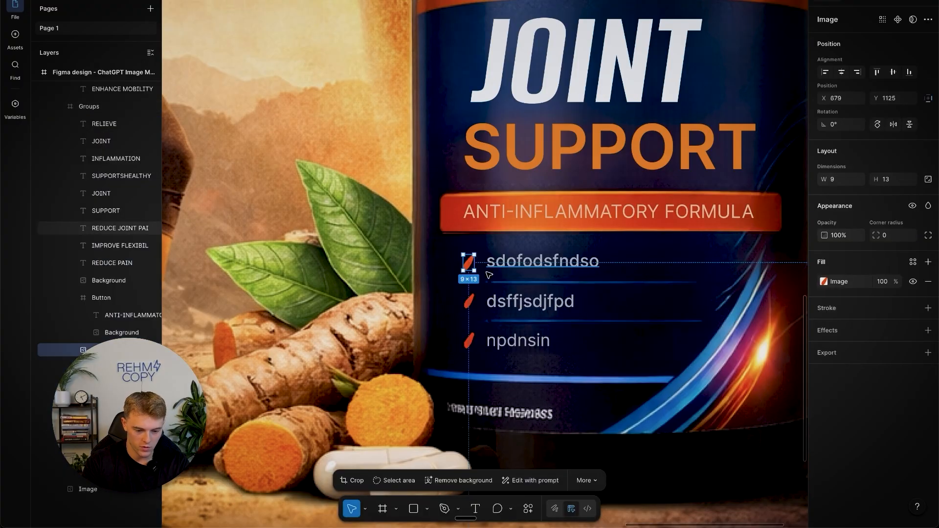
mouse_move(468, 265)
mouse_down()
mouse_move(462, 239)
mouse_move(474, 268)
mouse_up()
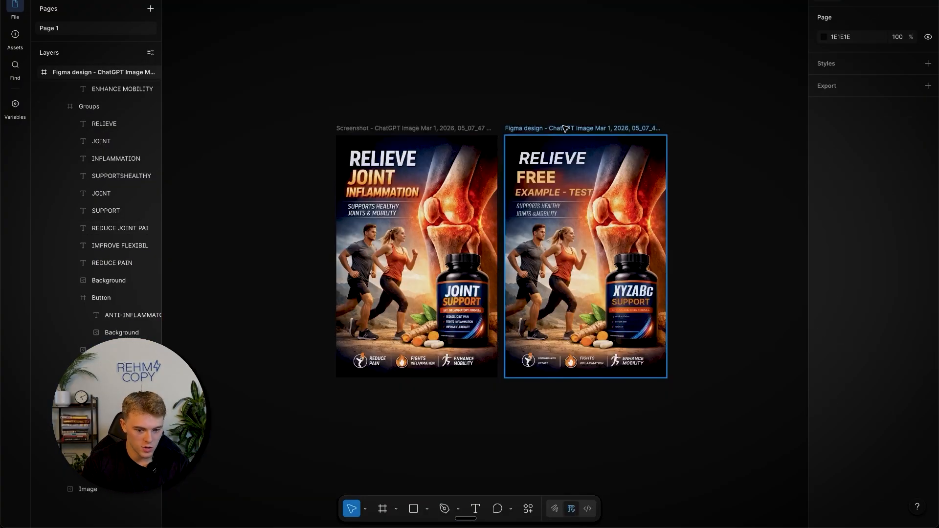
- Move the editable design frame slightly right to about X 1526 and change its RELIEVE headline to HEADLINE
mouse_move(563, 128)
mouse_down()
mouse_move(618, 132)
mouse_move(572, 133)
mouse_up()
double_click(566, 156)
double_click(567, 156)
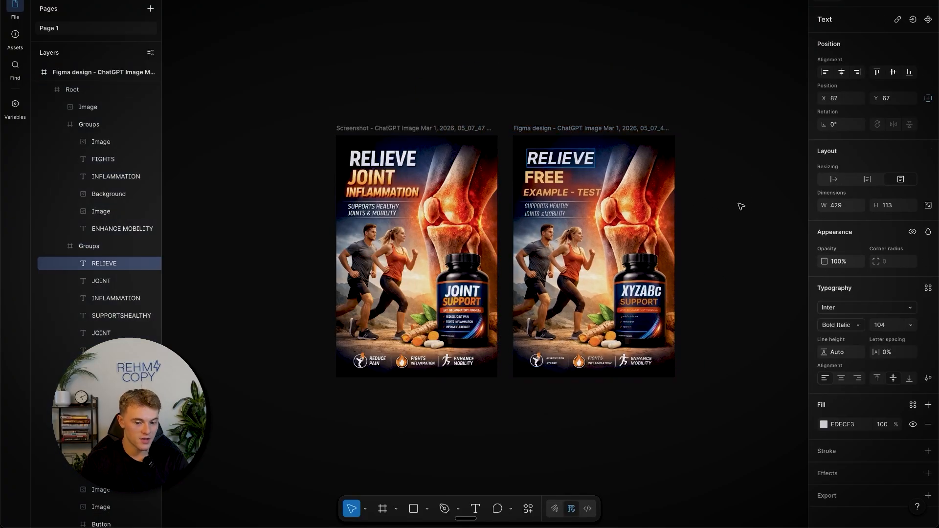
key(Escape)
scroll(606, 168, up, 2)
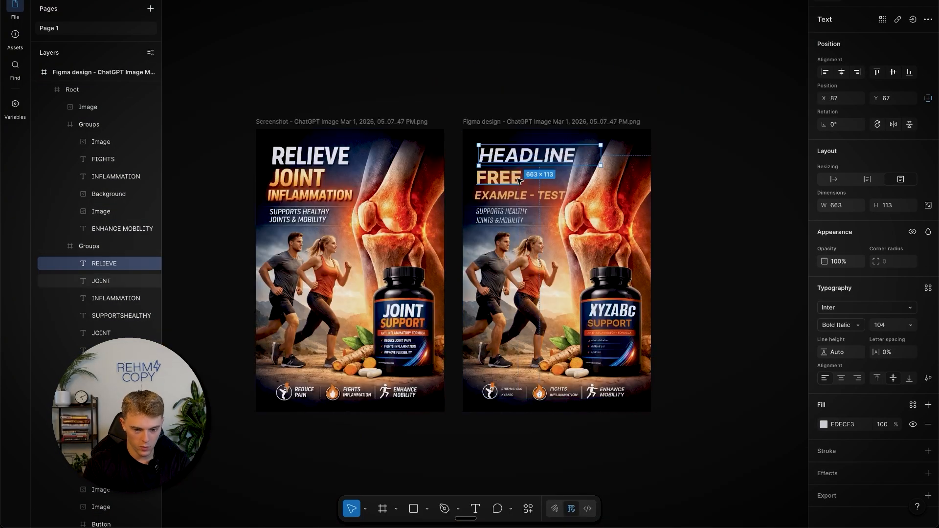
- Replace the FREE line under the headline with #1
click(517, 179)
text(#1)
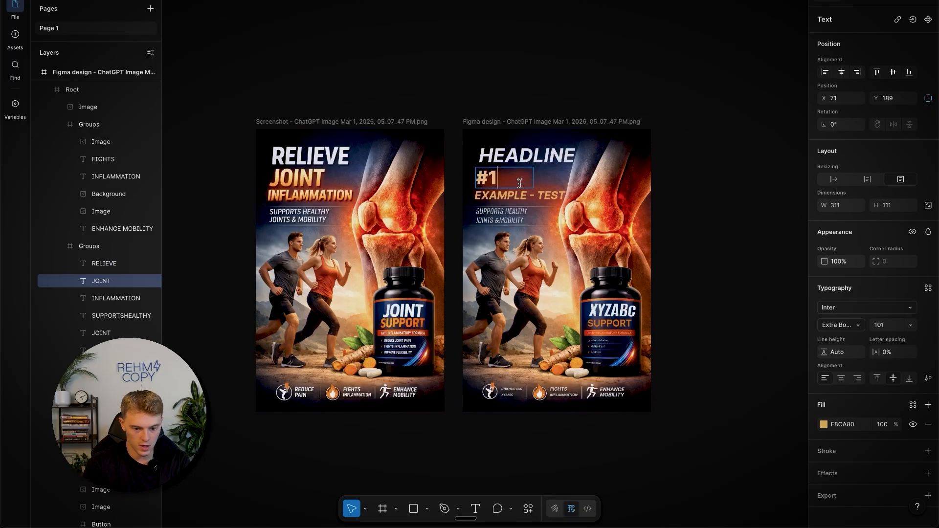
click(518, 195)
click(711, 225)
click(678, 197)
- Duplicate the whole editable design frame three times in a row beside the first one
click(581, 122)
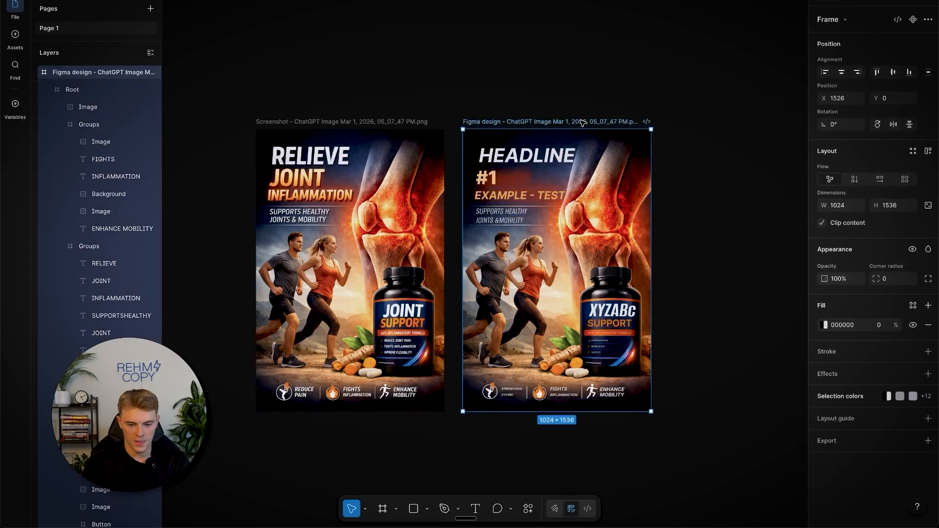
key(ctrl+d)
key(ctrl+d)
scroll(623, 147, right, 1)
scroll(622, 146, right, 2)
key(ctrl+d)
scroll(622, 147, down, 4)
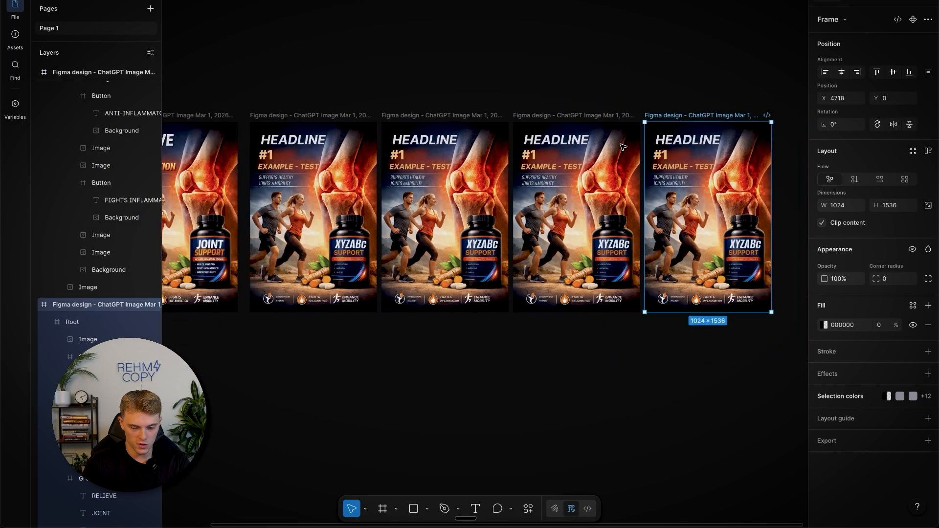
- Number the three duplicated designs by changing their #1 lines to #2, #3 and #4
click(420, 118)
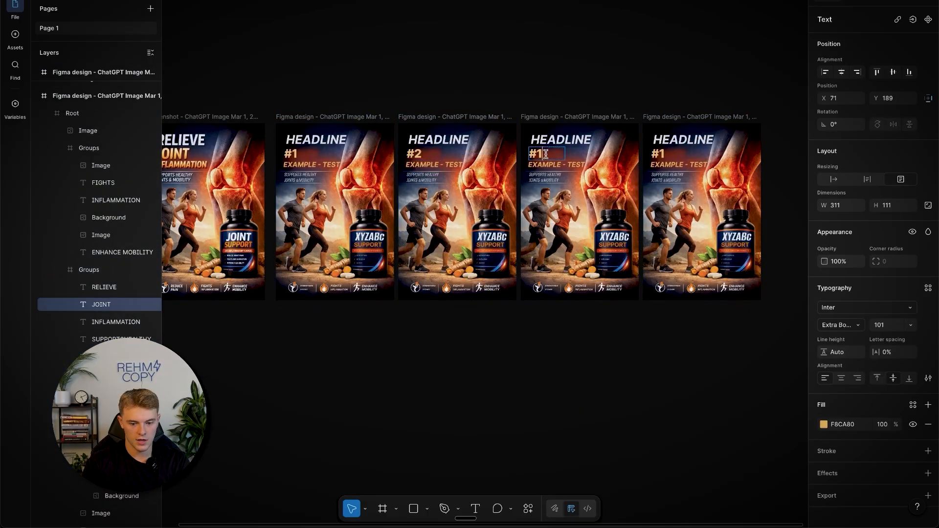
key(BackSpace)
text(3)
click(675, 154)
key(BackSpace)
text(4)
click(583, 83)
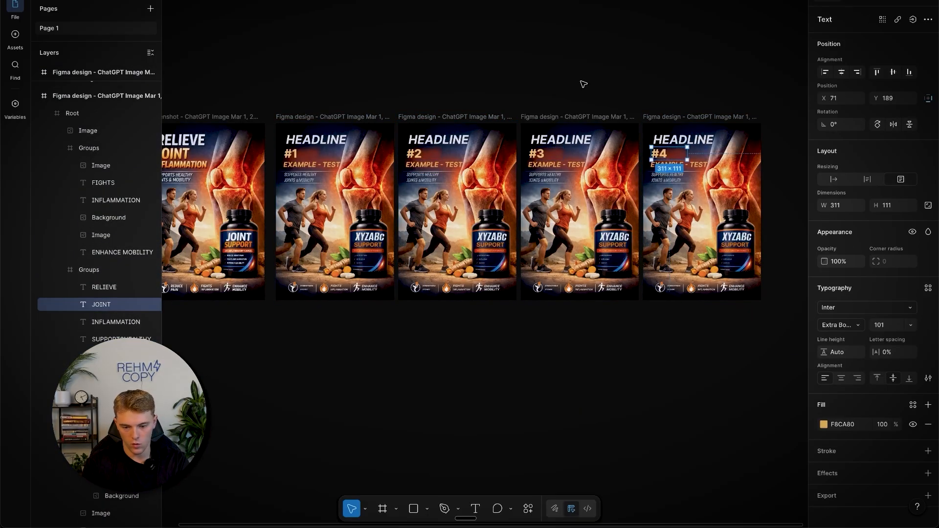
click(583, 84)
- Move the original screenshot frame below the row of designs, to about X 1014, Y 2040, and deselect it
scroll(587, 82, down, 2)
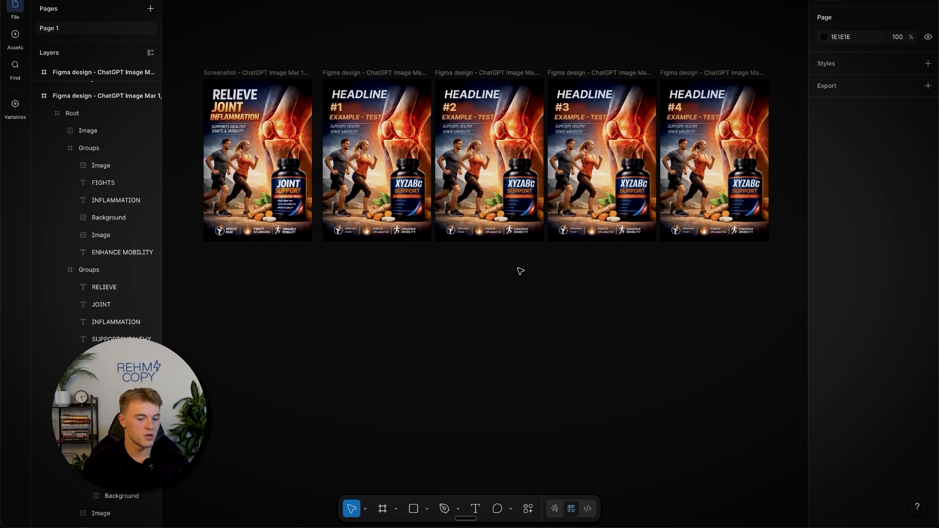
drag(247, 73, 308, 287)
scroll(316, 255, down, 2)
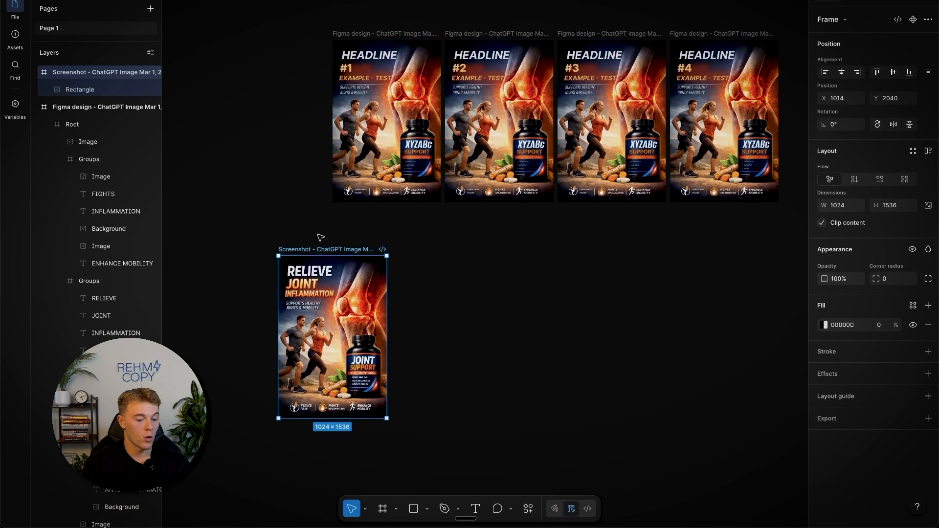
click(320, 236)
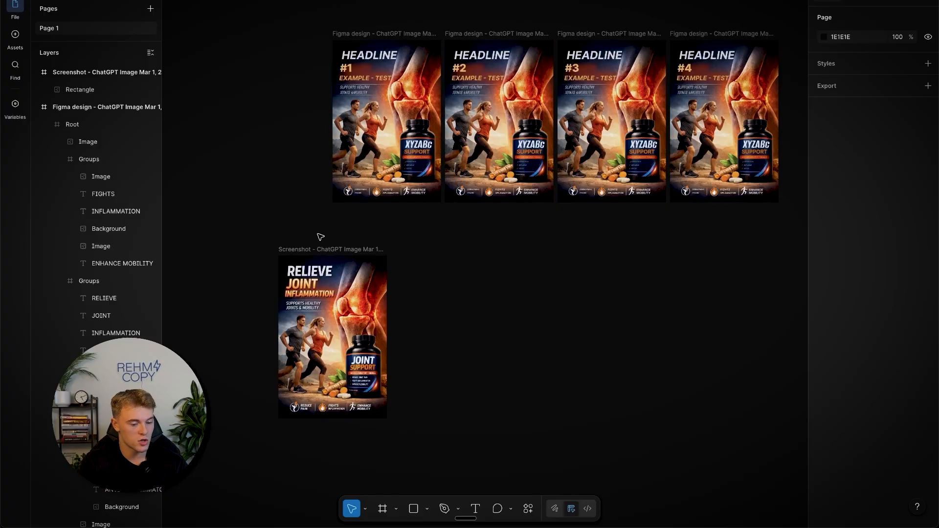